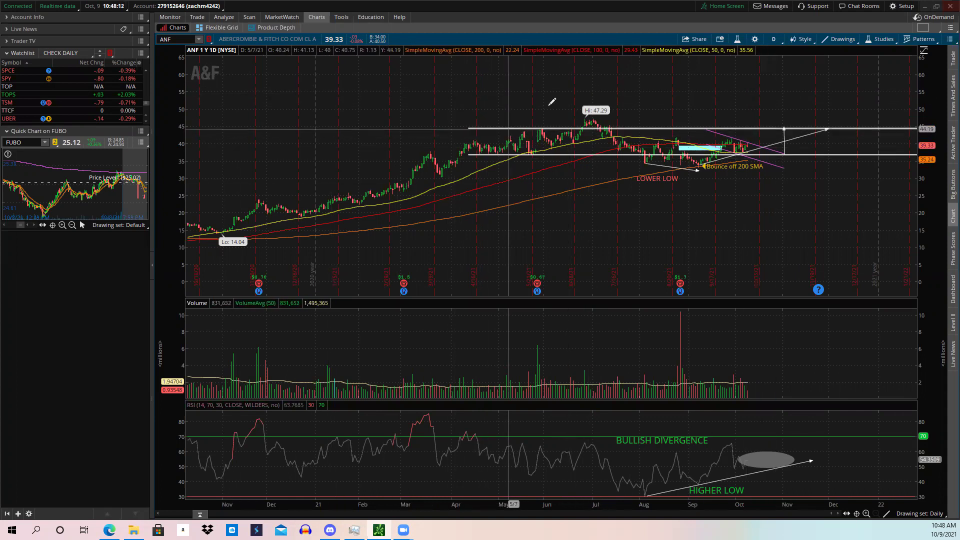
# Step: Examine ANF's recent daily candles, the purple channel, the moving averages and the RSI bullish divergence both close up and over the full year
pyautogui.moveTo(774, 102); pyautogui.dragTo(629, 95)
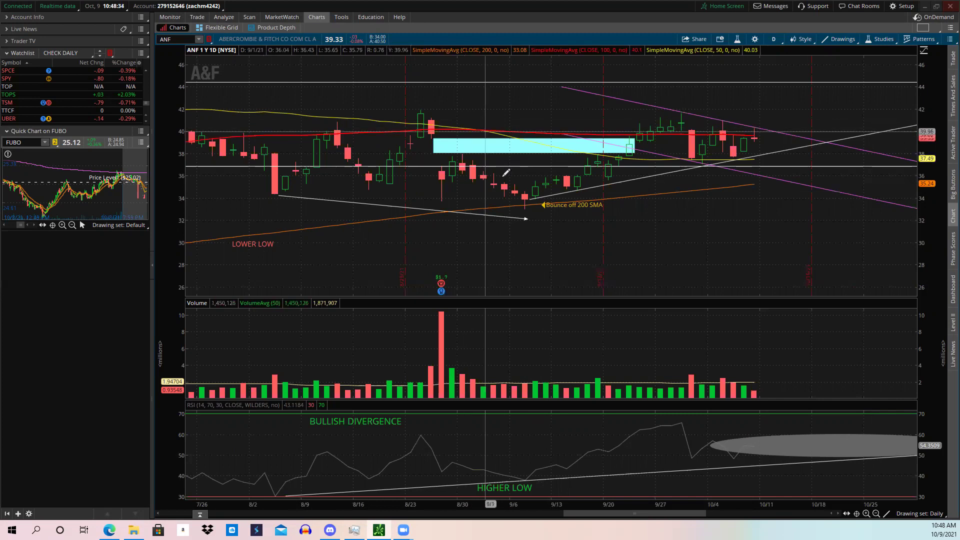
pyautogui.click(876, 514)
pyautogui.click(875, 514)
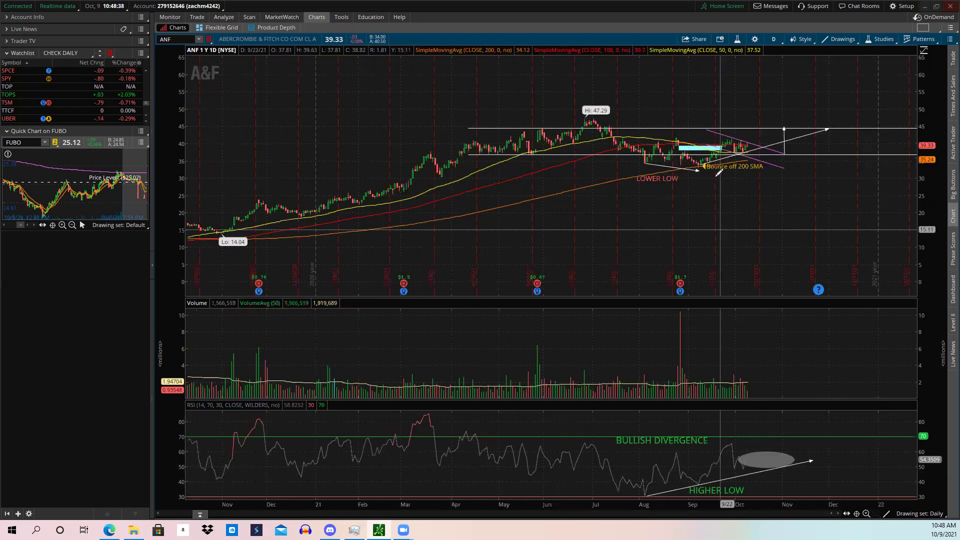
pyautogui.moveTo(759, 104); pyautogui.dragTo(689, 102)
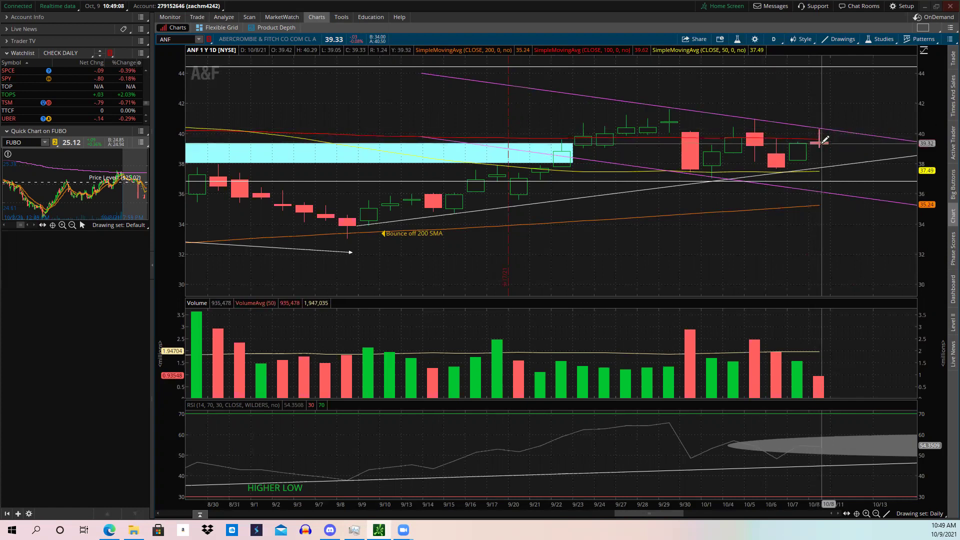
pyautogui.scroll(-3, 799, 125)
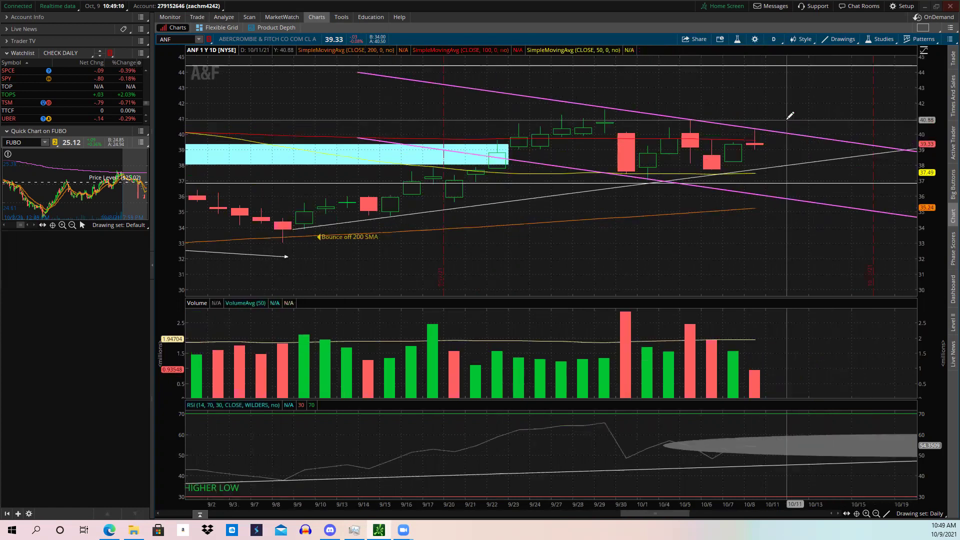
pyautogui.scroll(-3, 790, 115)
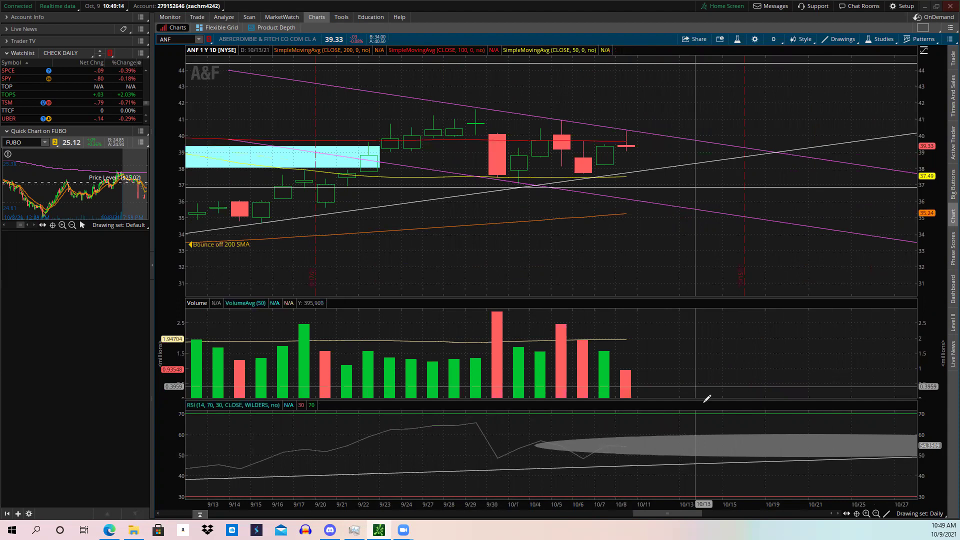
pyautogui.click(876, 513)
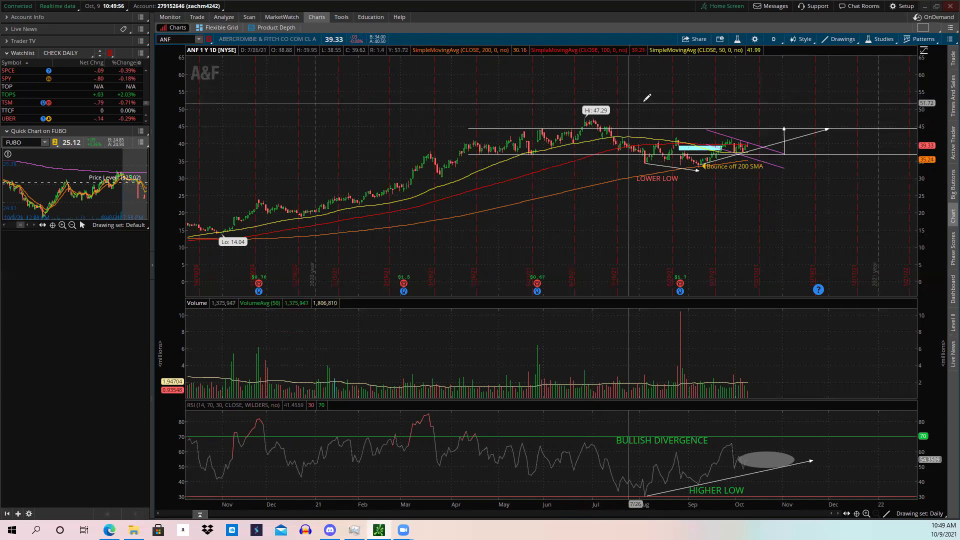
pyautogui.moveTo(611, 96); pyautogui.dragTo(915, 100)
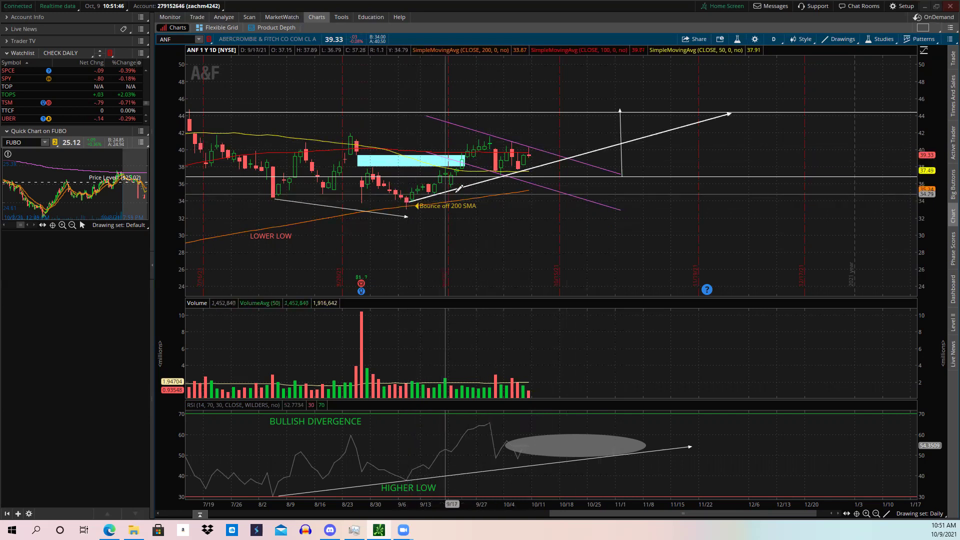
pyautogui.rightClick(520, 174)
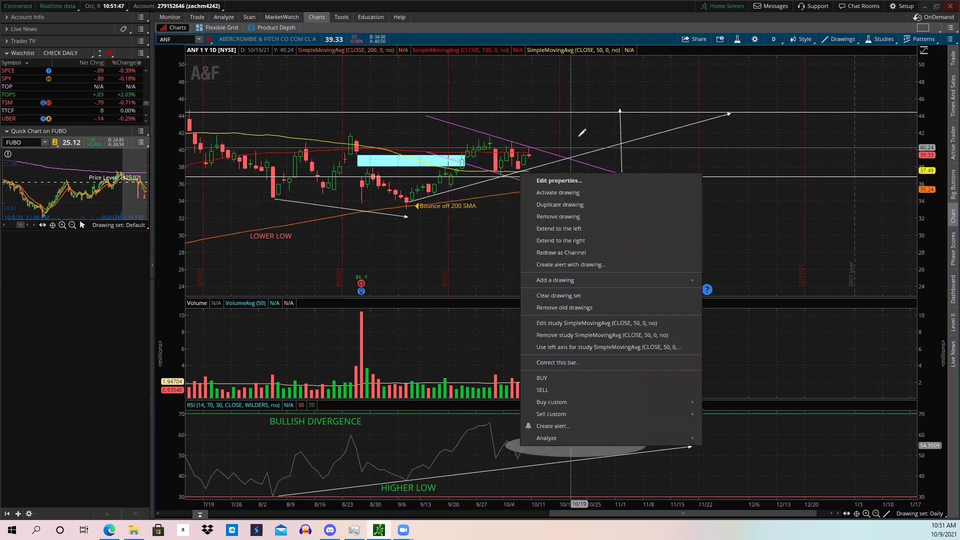
pyautogui.click(600, 39)
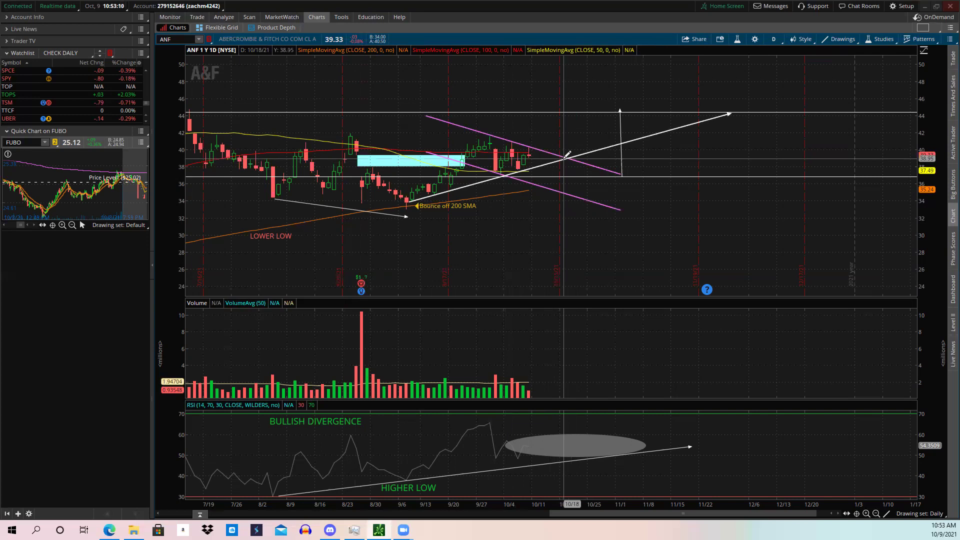
# Step: Switch the ANF chart to the 4 HR drawing set and the 180 D : 4h time frame
pyautogui.click(912, 515)
pyautogui.click(886, 433)
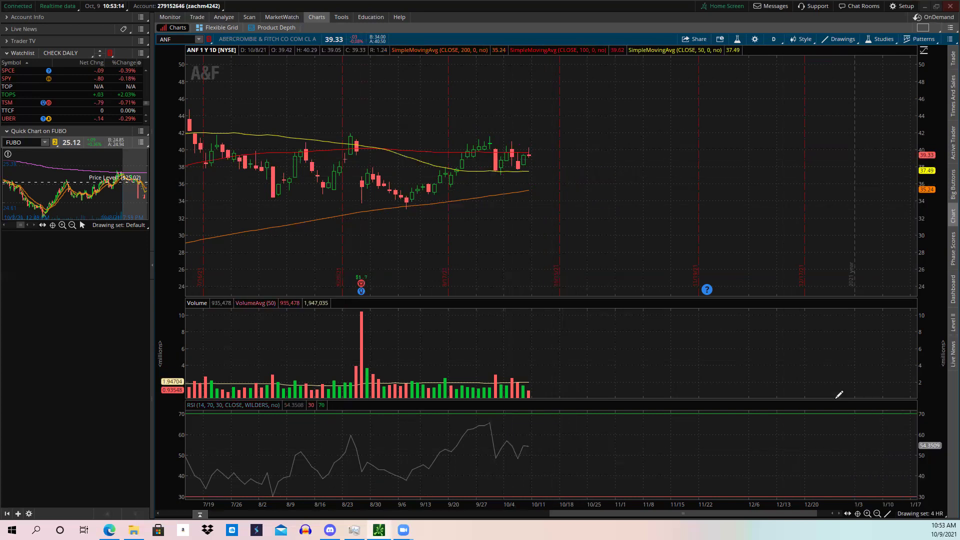
pyautogui.click(772, 40)
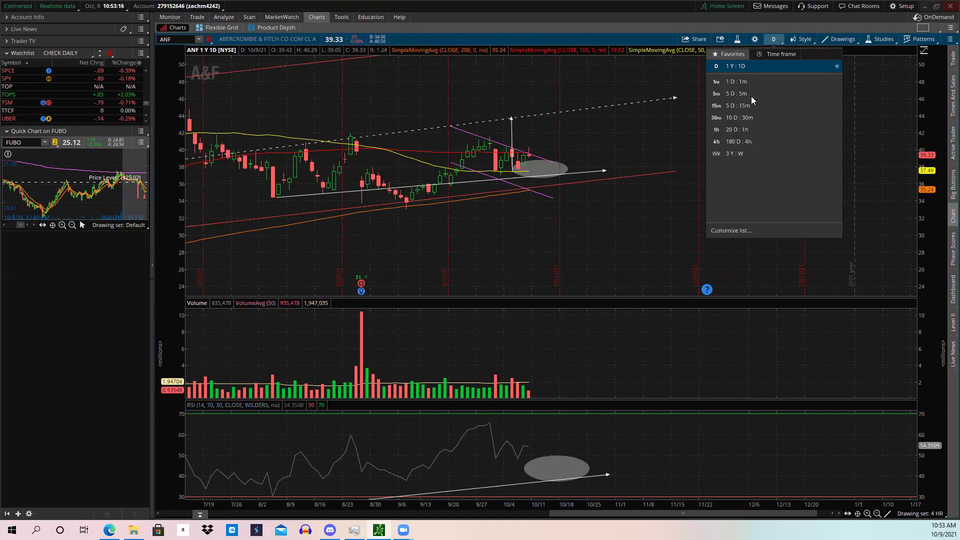
pyautogui.click(743, 142)
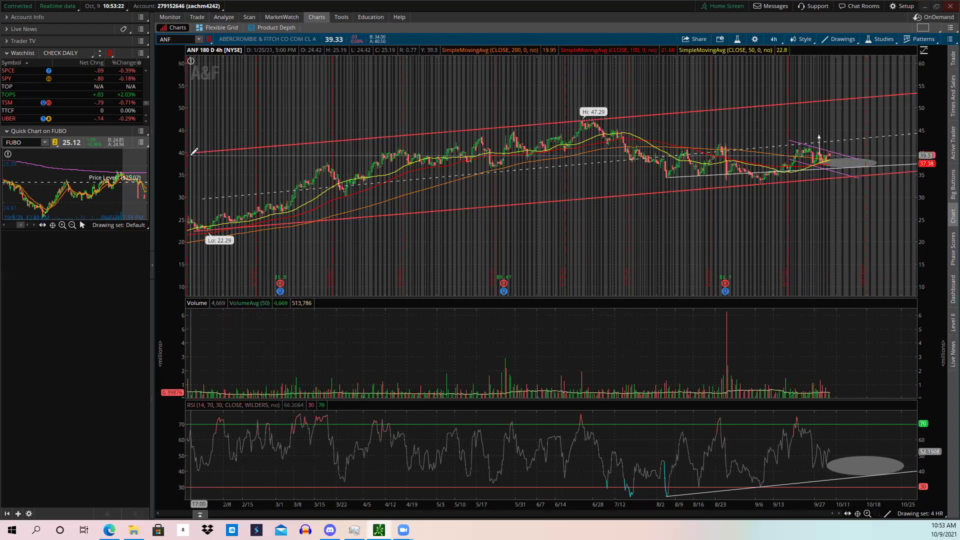
# Step: Reshape the gray ellipse on the price chart, extending it down to about 34 and narrowing it to cover the end of the purple channel
pyautogui.moveTo(194, 152)
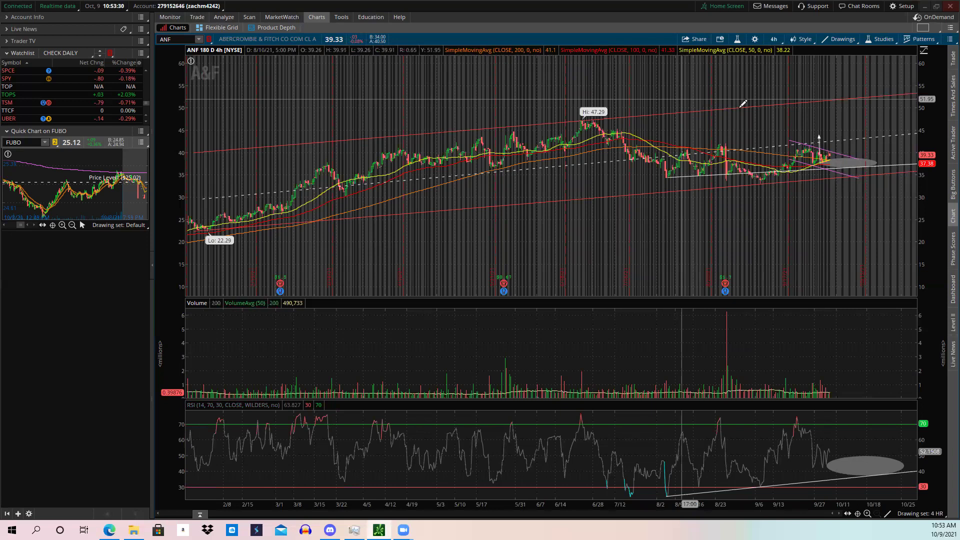
pyautogui.moveTo(710, 104); pyautogui.dragTo(903, 106)
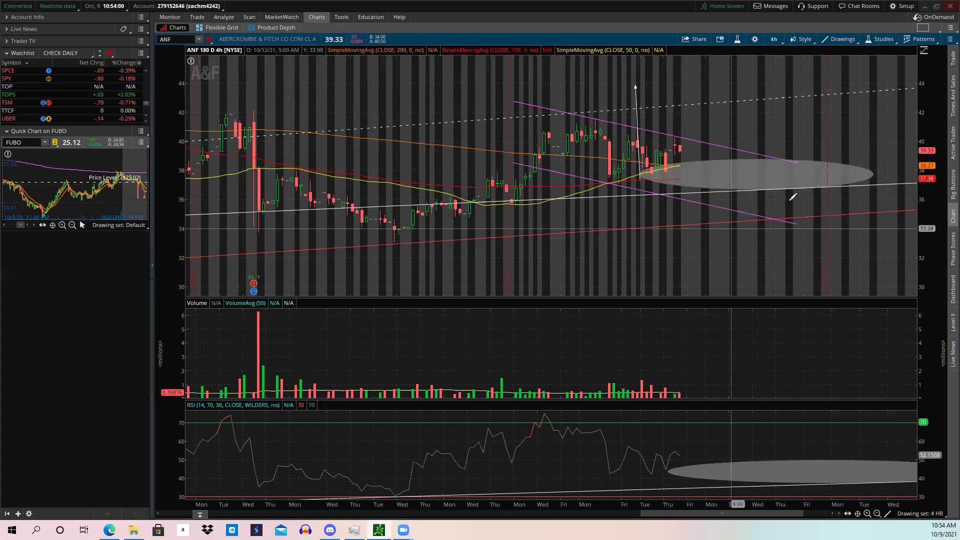
pyautogui.rightClick(768, 182)
pyautogui.click(798, 199)
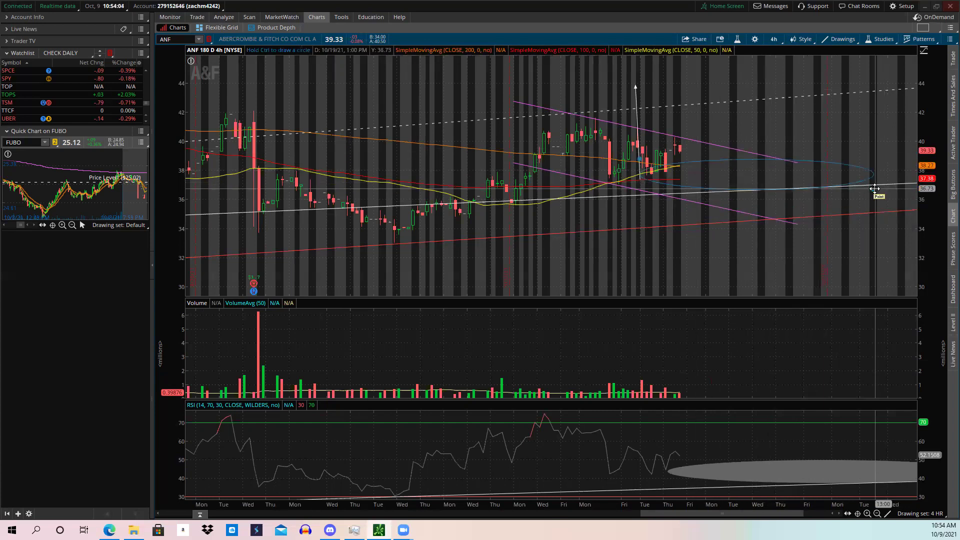
pyautogui.moveTo(830, 202); pyautogui.dragTo(840, 229)
pyautogui.click(830, 161)
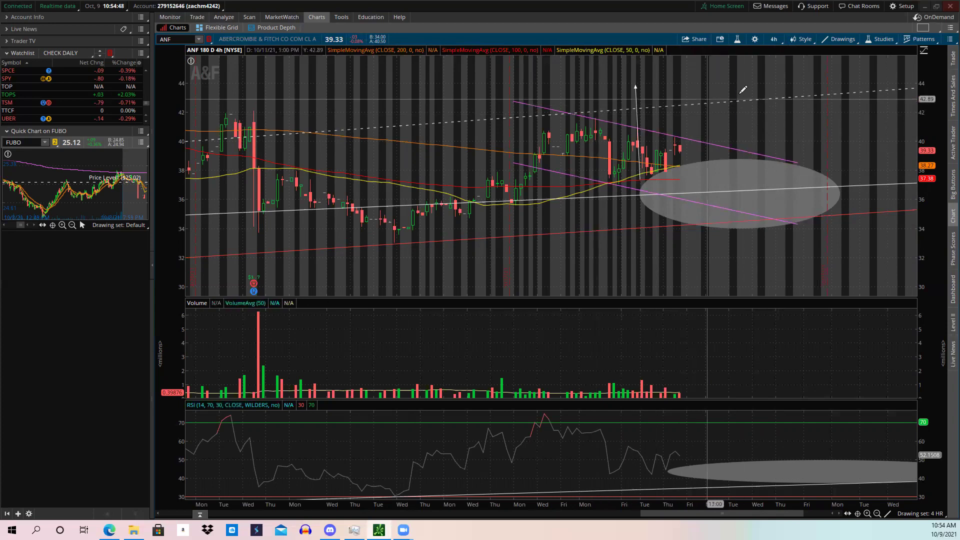
# Step: Examine the 4-hour chart's long-term red channel, the purple channel and the moving averages around the latest candles
pyautogui.click(876, 514)
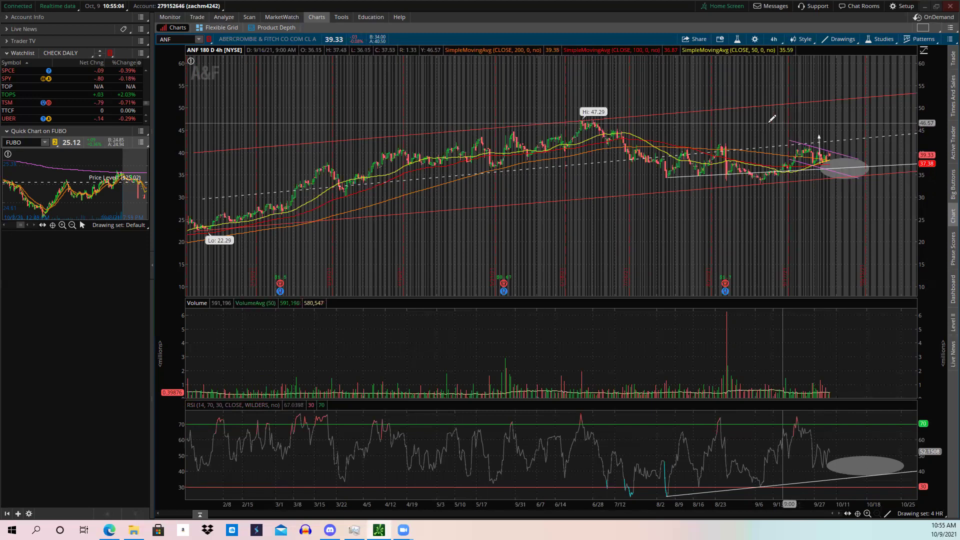
pyautogui.moveTo(719, 118); pyautogui.dragTo(876, 118)
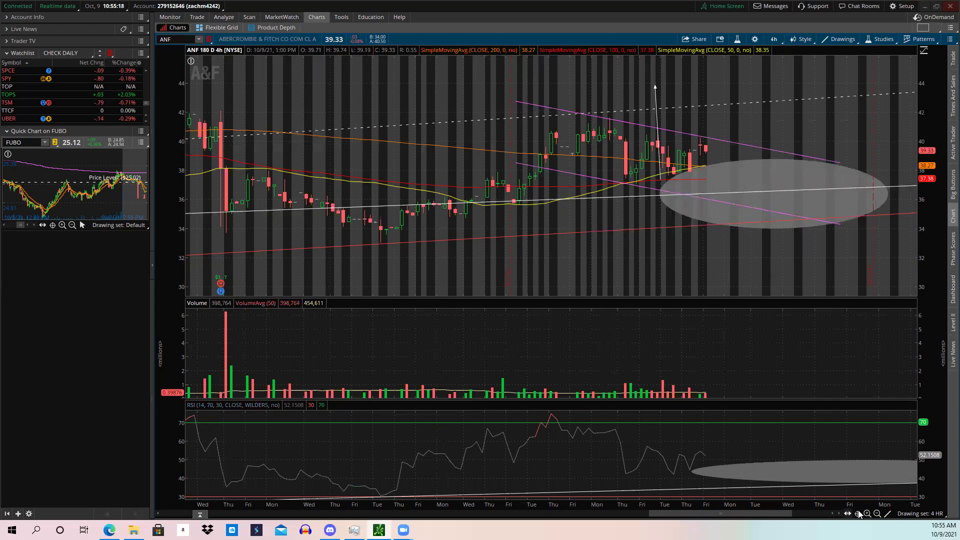
pyautogui.click(877, 513)
pyautogui.click(877, 514)
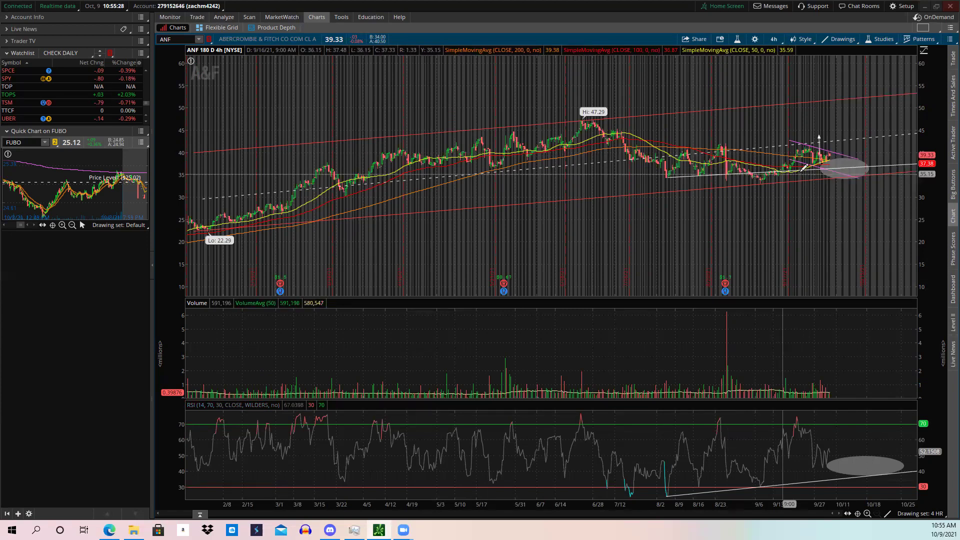
pyautogui.moveTo(716, 102); pyautogui.dragTo(880, 100)
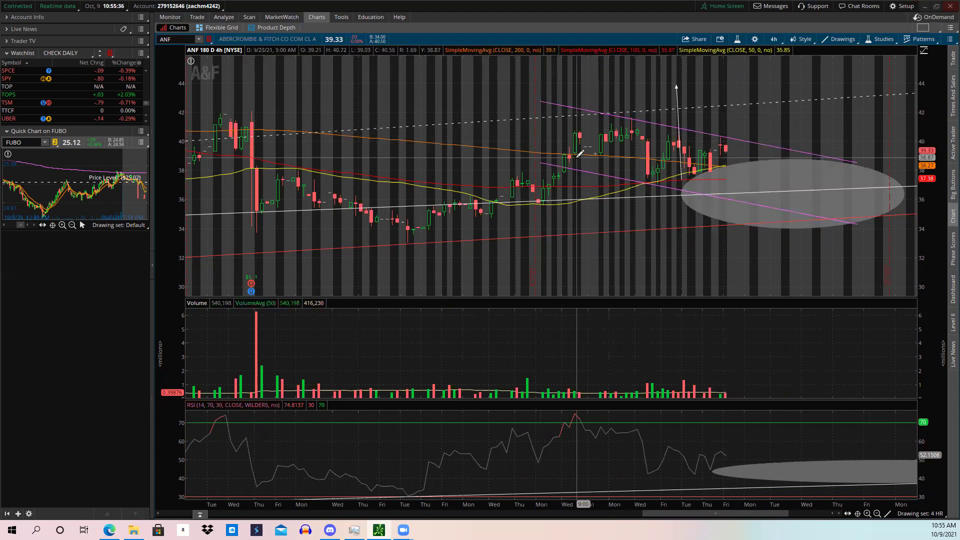
pyautogui.click(877, 514)
pyautogui.click(877, 515)
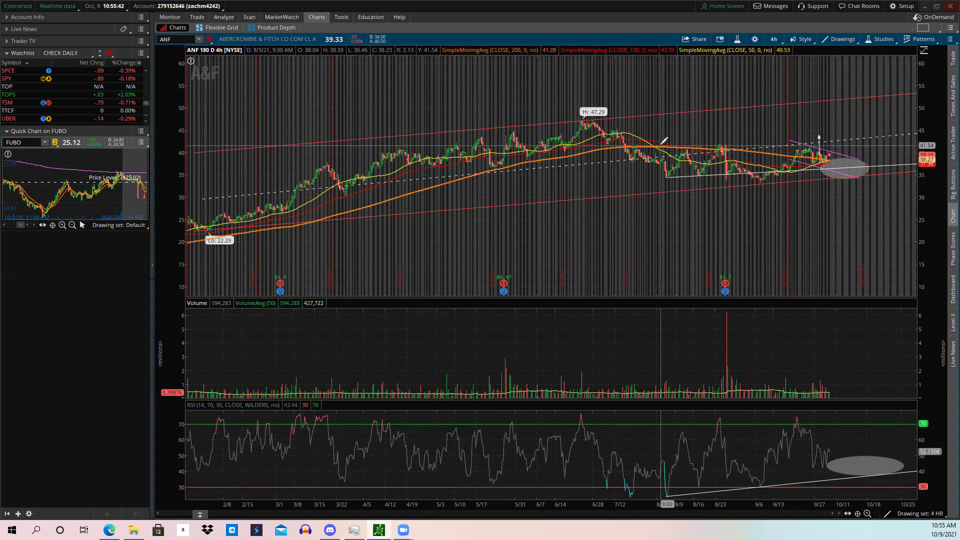
pyautogui.moveTo(669, 138); pyautogui.dragTo(927, 139)
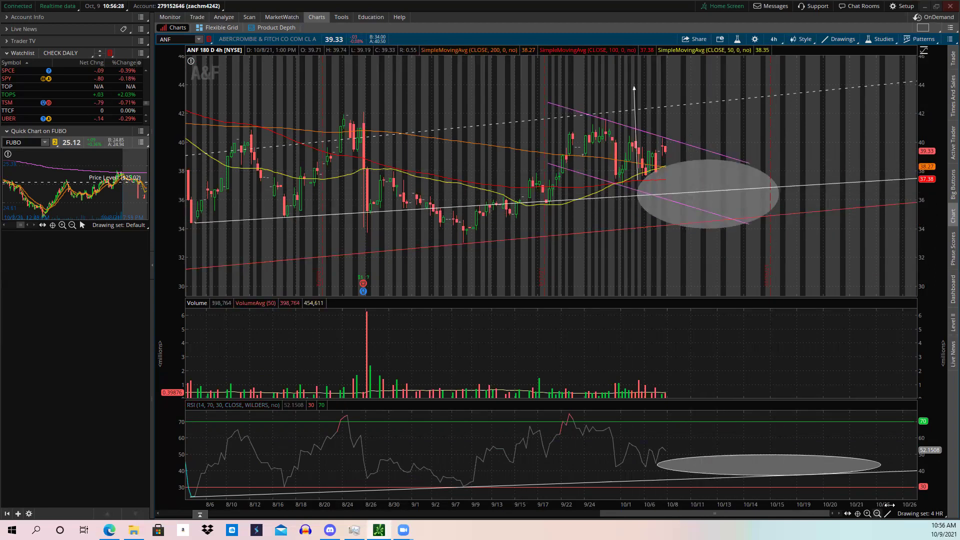
# Step: Switch the ANF chart to the 1 Hr drawing set and the 20 D : 1h time frame
pyautogui.click(920, 514)
pyautogui.click(884, 420)
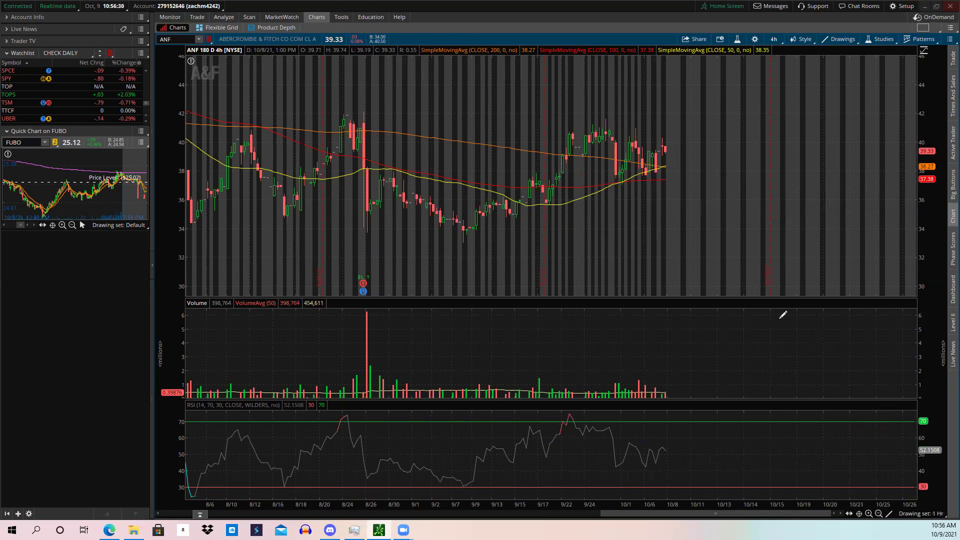
pyautogui.click(774, 39)
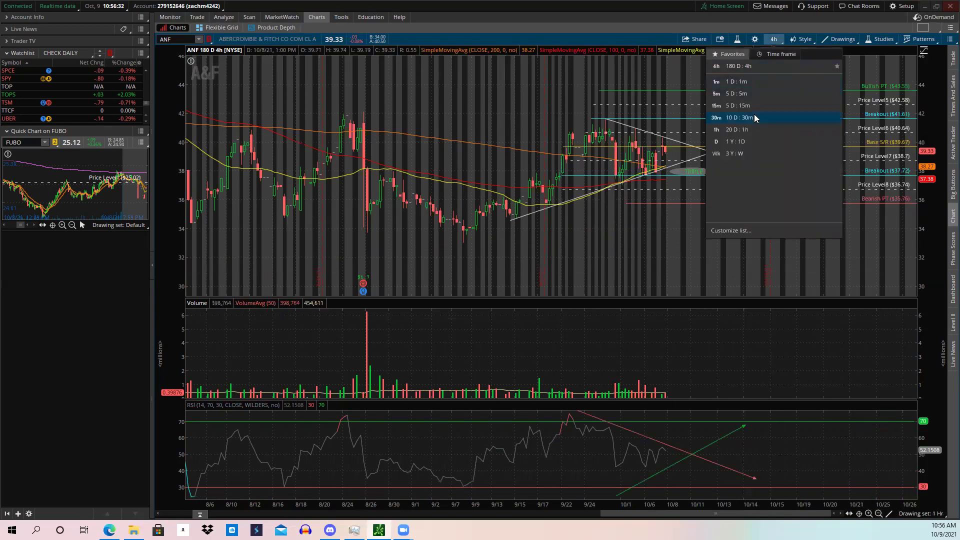
pyautogui.click(752, 131)
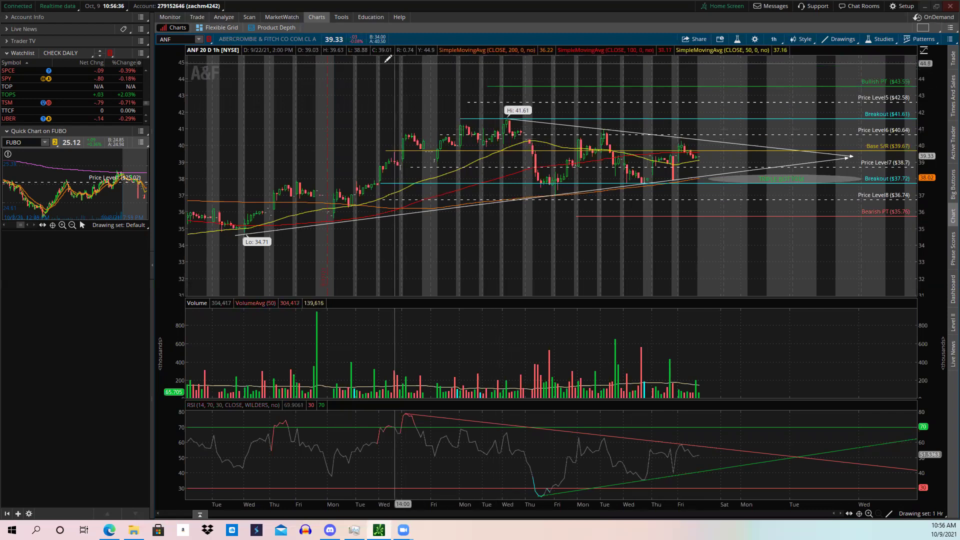
# Step: Draw a small ellipse on the RSI study just after the latest reading, between the red and green trendlines, from about 54 down to 45
pyautogui.moveTo(377, 62); pyautogui.dragTo(814, 62)
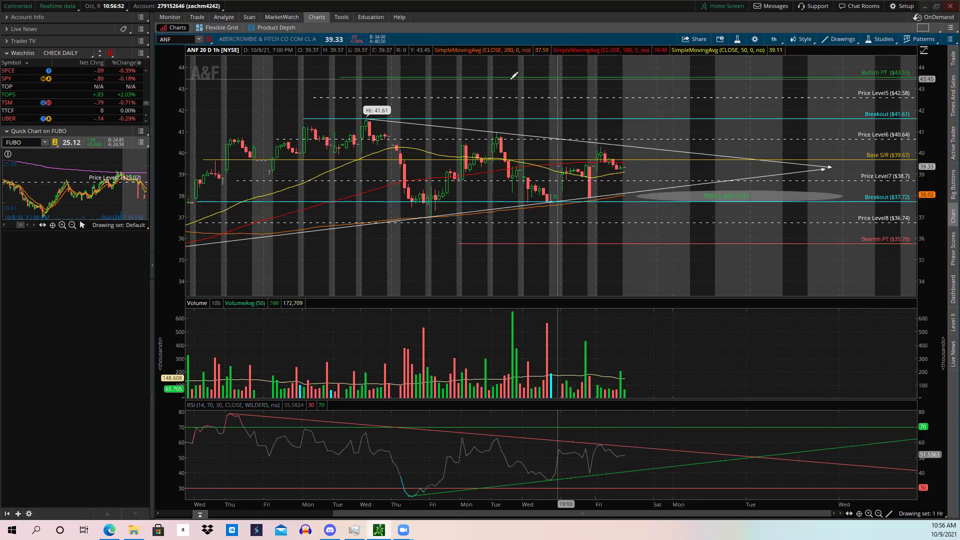
pyautogui.click(879, 515)
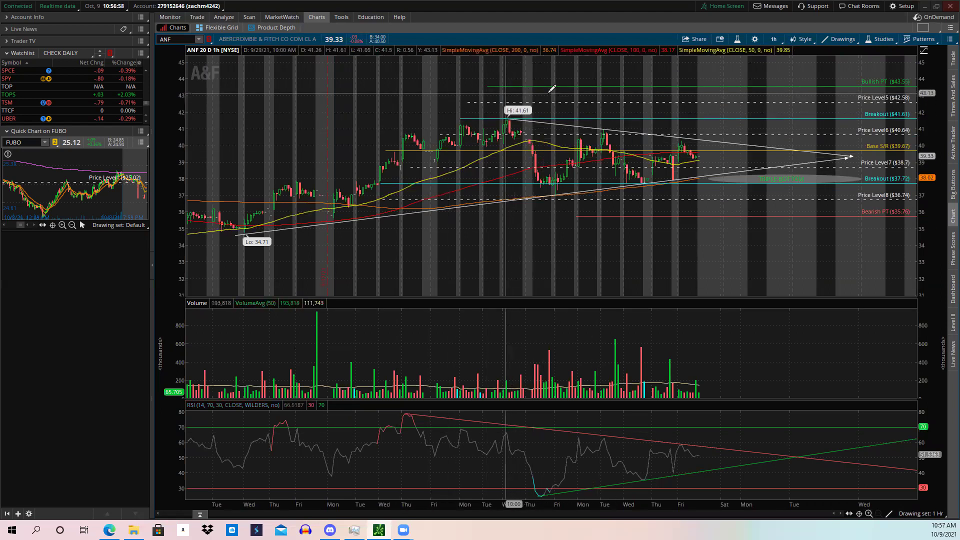
pyautogui.moveTo(505, 90)
pyautogui.mouseDown()
pyautogui.moveTo(915, 83)
pyautogui.moveTo(851, 81)
pyautogui.mouseUp()
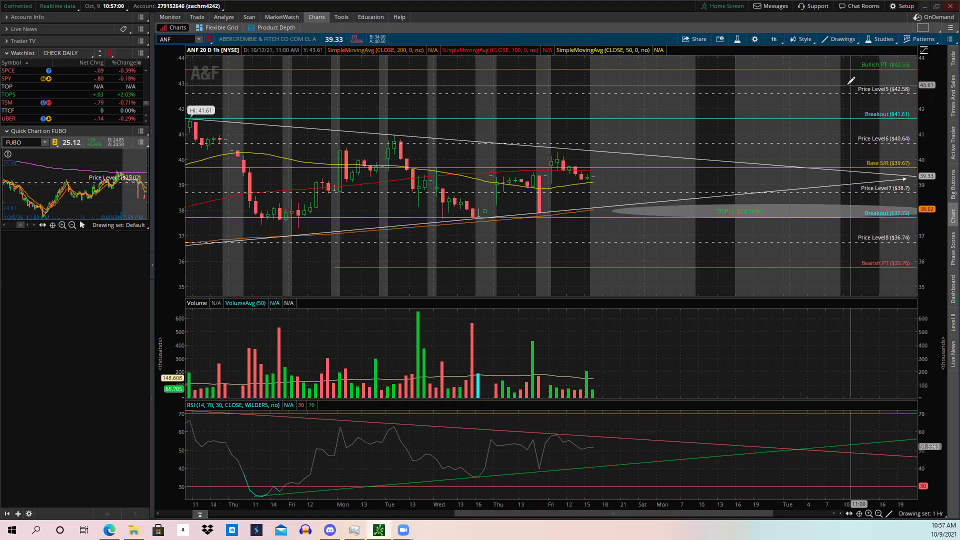
pyautogui.click(878, 516)
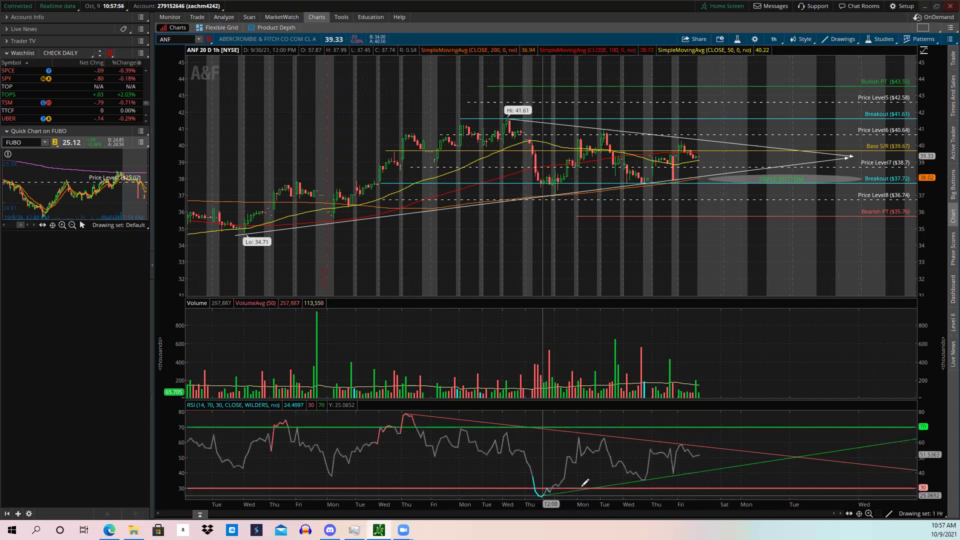
pyautogui.middleClick(720, 450)
pyautogui.click(741, 400)
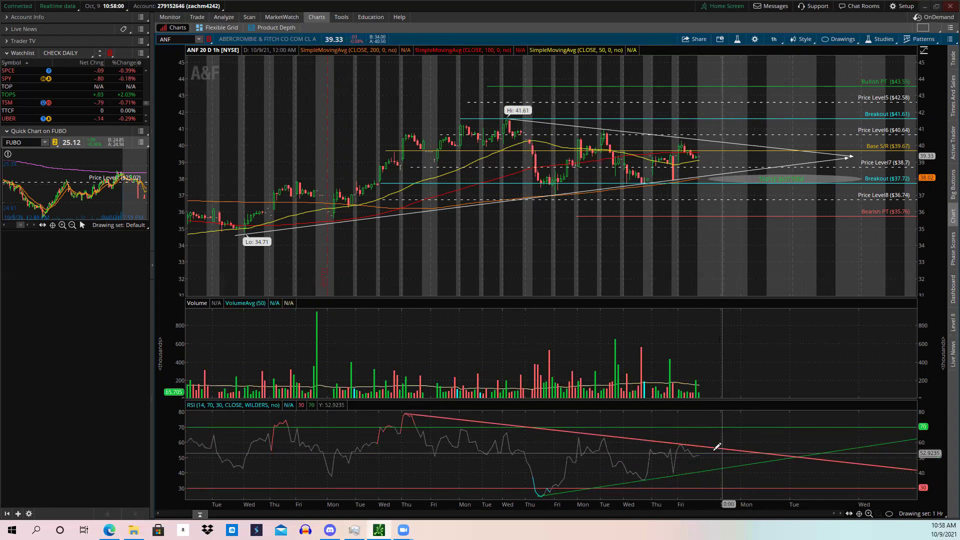
pyautogui.click(711, 451)
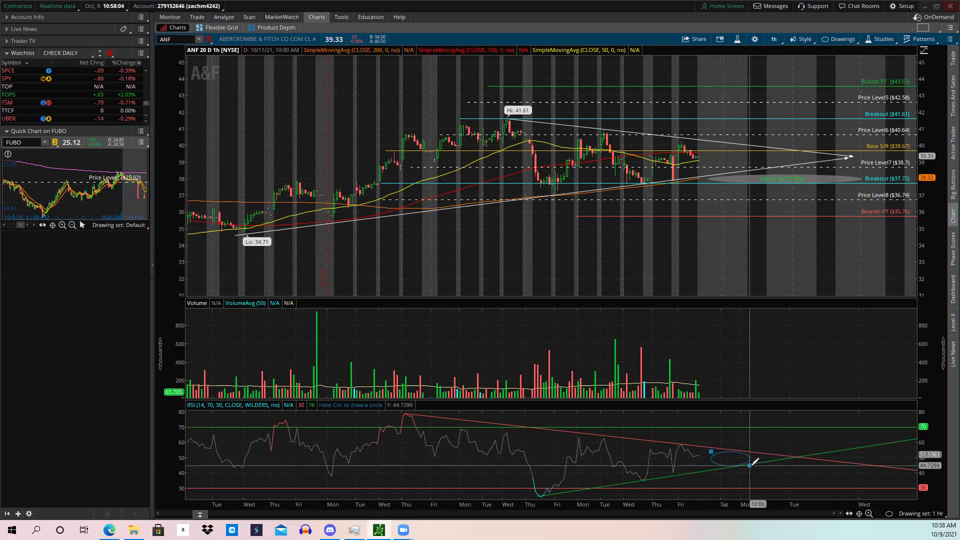
pyautogui.click(752, 465)
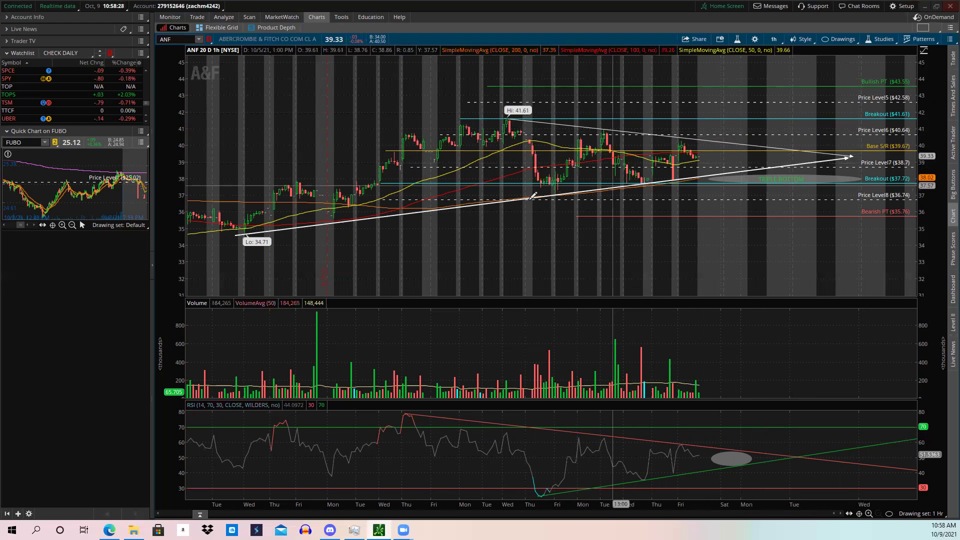
# Step: Examine the latest 1-hour candles against the triangle trendlines, the price levels and the lower Breakout line
pyautogui.moveTo(532, 420); pyautogui.dragTo(631, 422)
pyautogui.moveTo(717, 424); pyautogui.dragTo(798, 421)
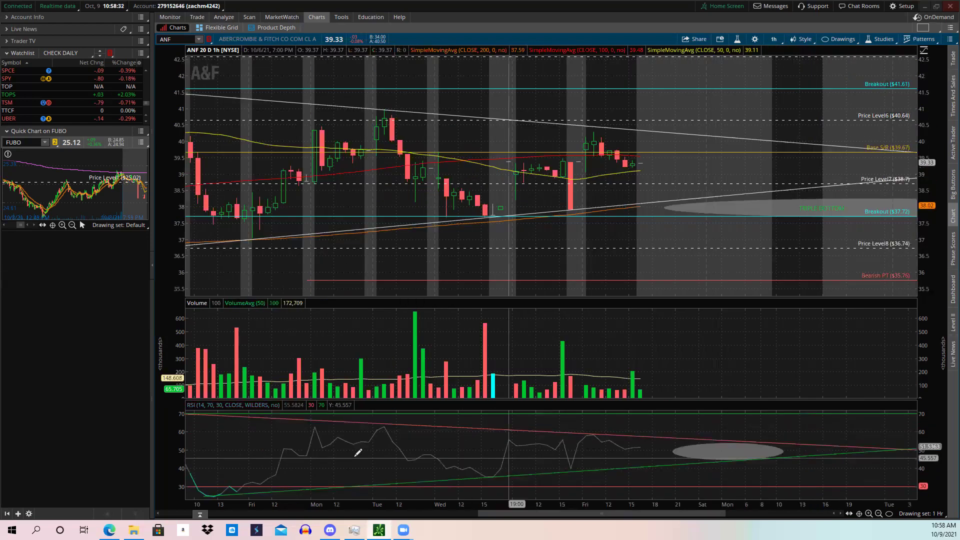
pyautogui.click(879, 515)
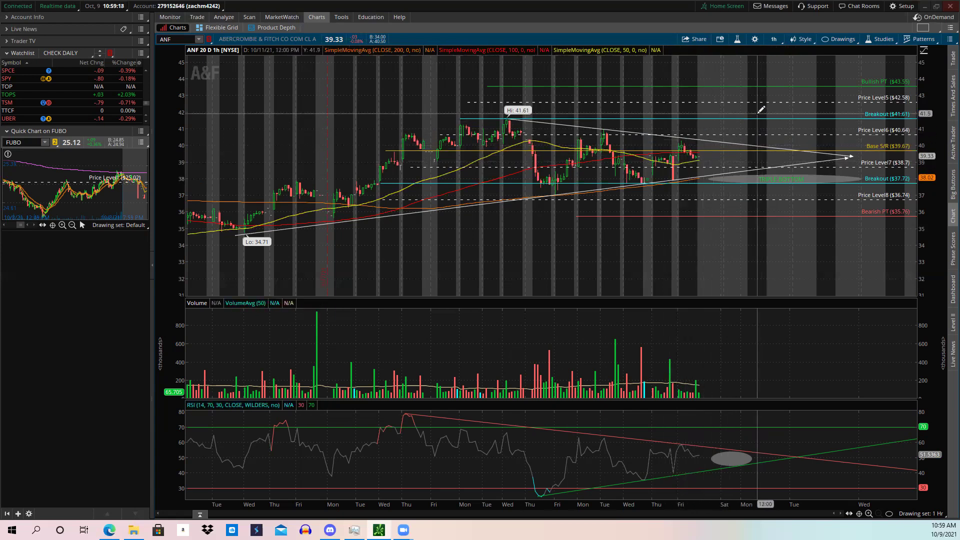
pyautogui.scroll(3, 634, 92)
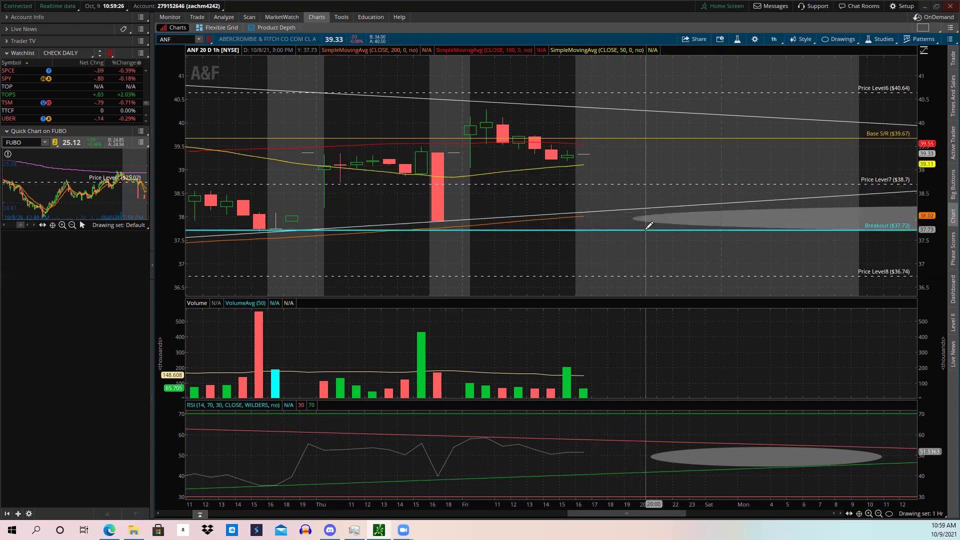
# Step: Examine the full 1-hour triangle with both Breakout lines, the price targets and the ellipse near the lower Breakout line
pyautogui.click(878, 514)
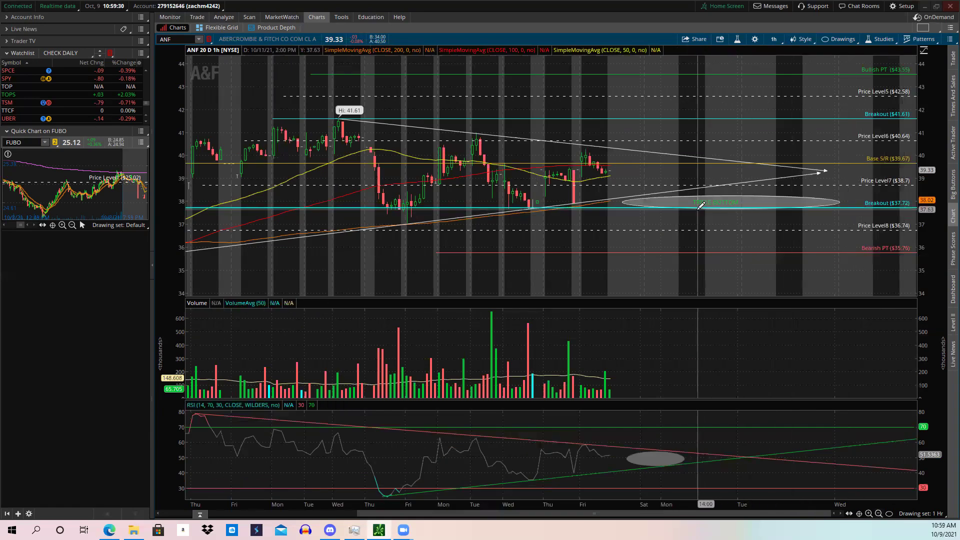
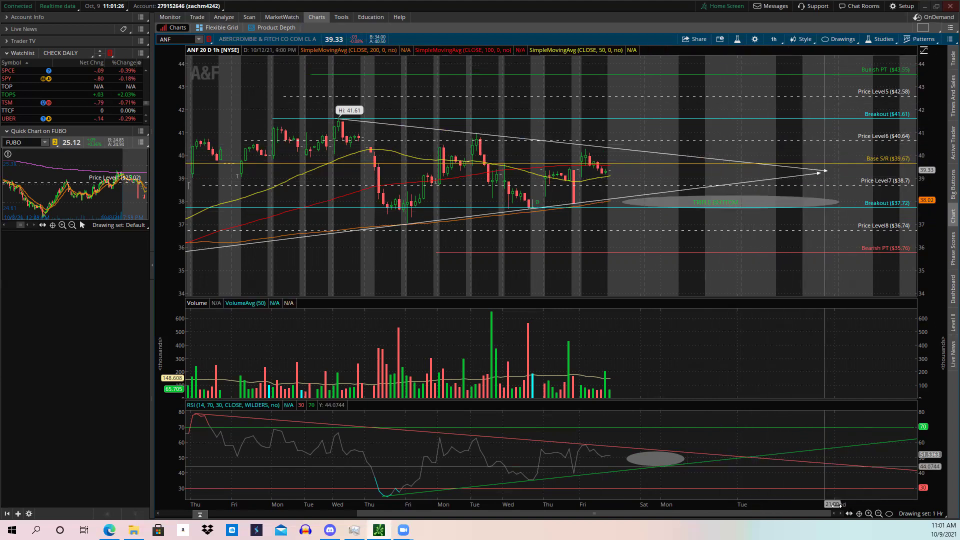
pyautogui.click(879, 516)
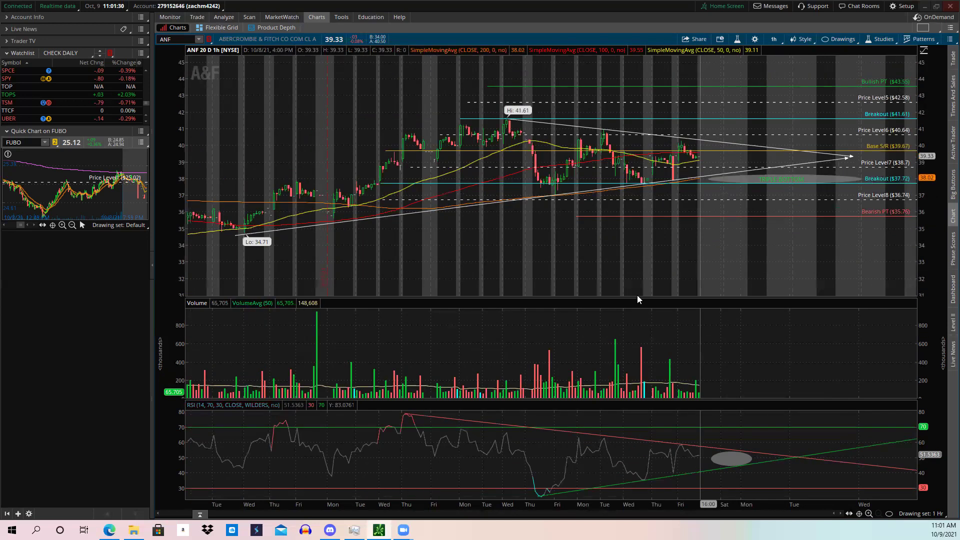
# Step: Switch the ANF chart to the 1 Y : 1D time frame and the Daily drawing set
pyautogui.click(773, 40)
pyautogui.click(753, 142)
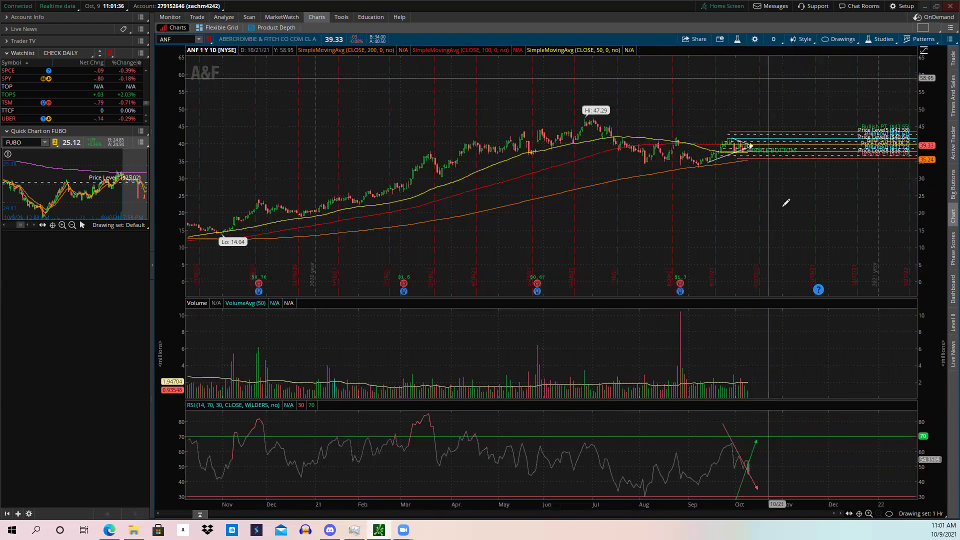
pyautogui.click(920, 513)
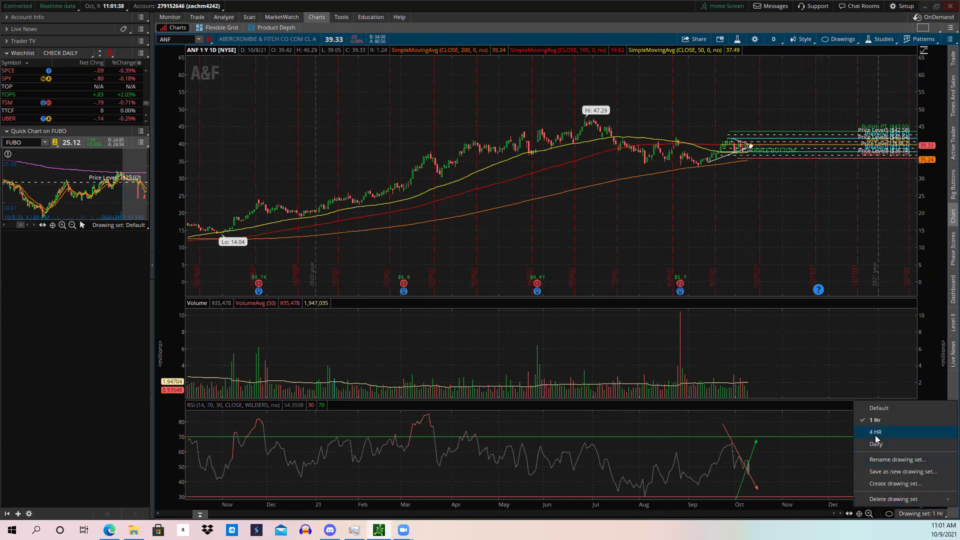
pyautogui.click(876, 443)
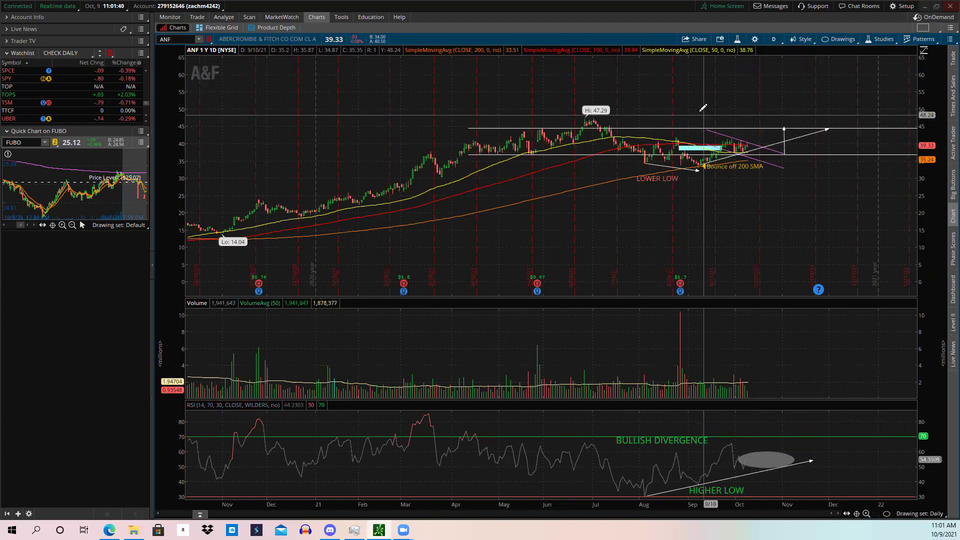
# Step: Examine the daily candles from late August to early October around the cyan gap zone, the 200 SMA bounce and the purple channel
pyautogui.moveTo(673, 99); pyautogui.dragTo(776, 96)
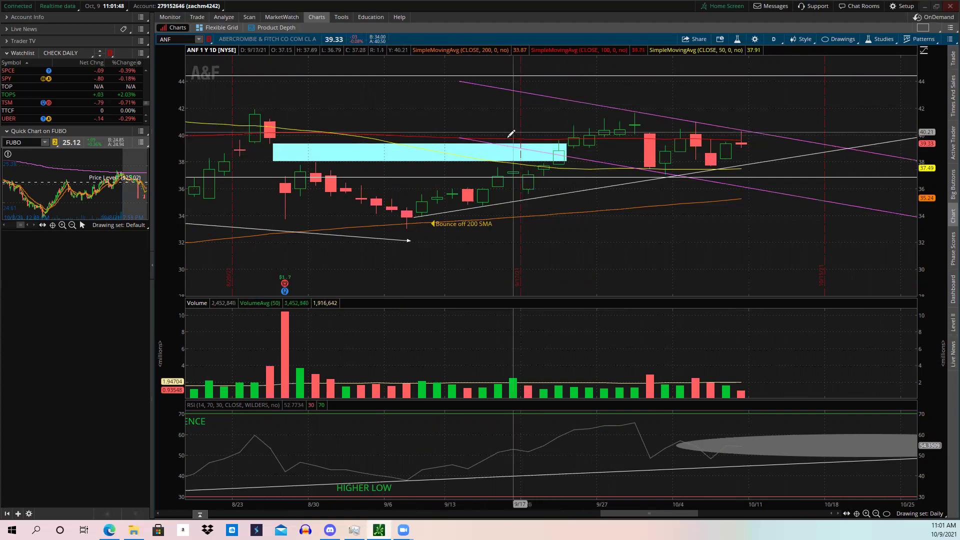
pyautogui.moveTo(514, 140)
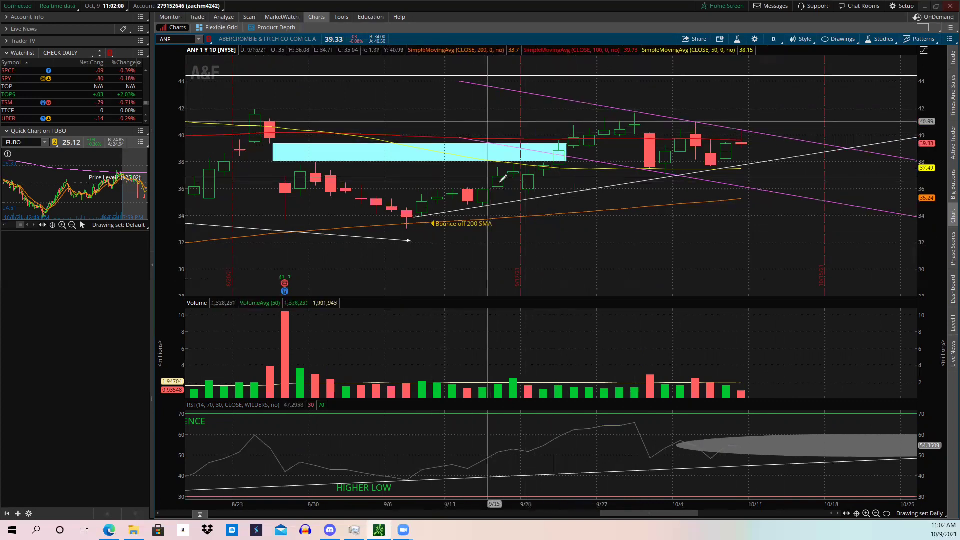
pyautogui.click(875, 514)
pyautogui.click(875, 514)
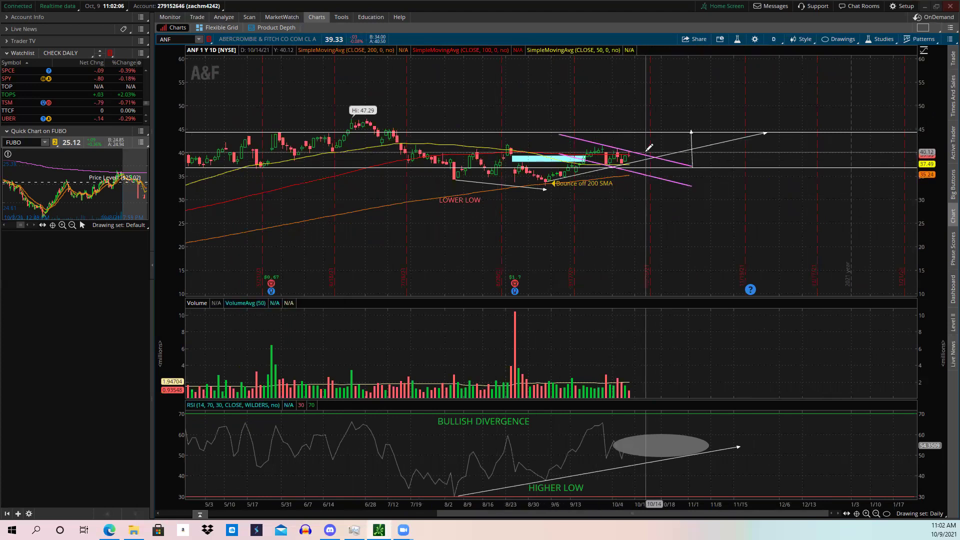
# Step: Switch the ANF chart back to the 1 Hr drawing set
pyautogui.click(919, 513)
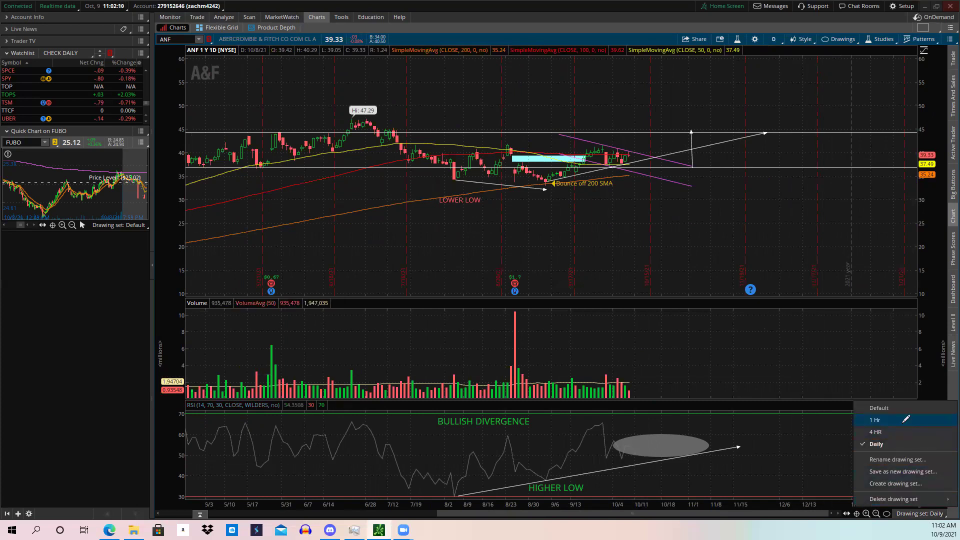
pyautogui.click(876, 420)
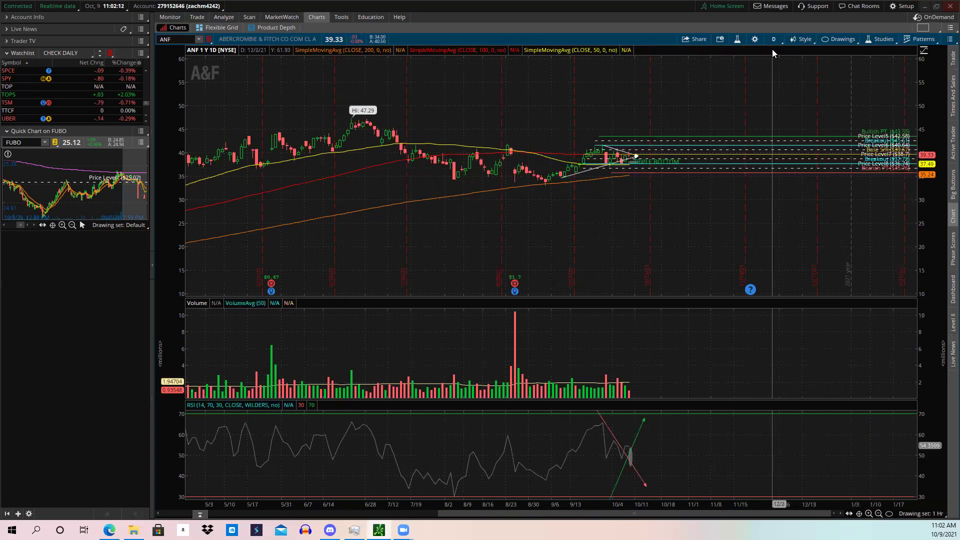
pyautogui.moveTo(771, 51)
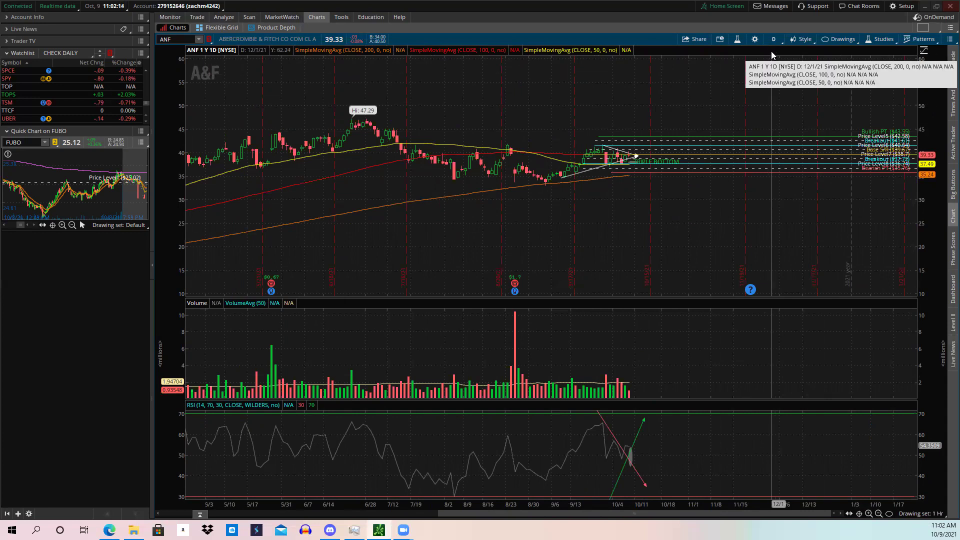